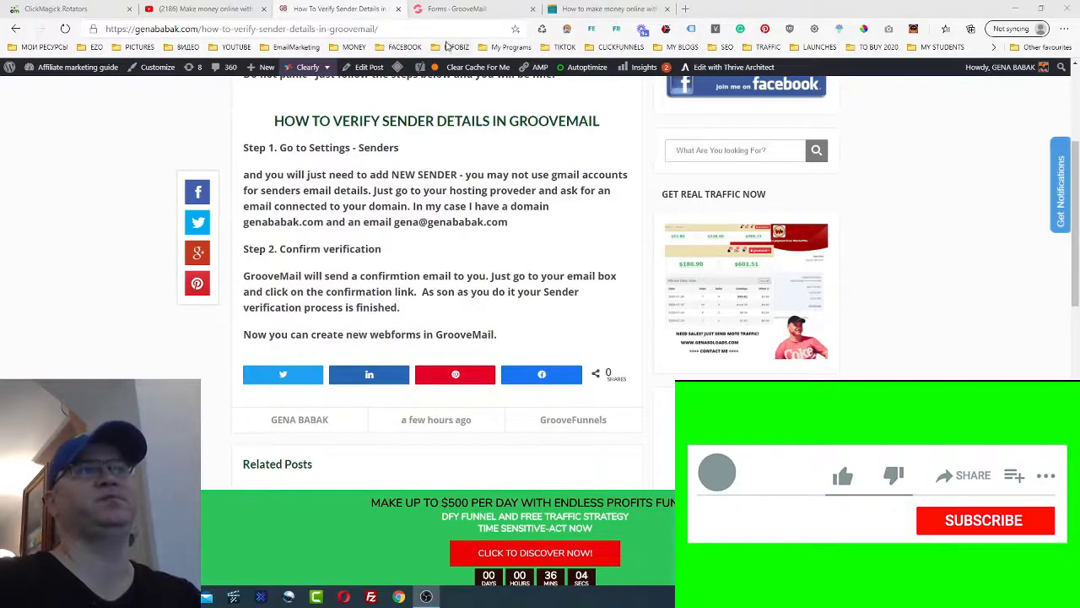
- Glance at the GrooveMail forms tab, then return to the sender verification article
left_click(456, 10)
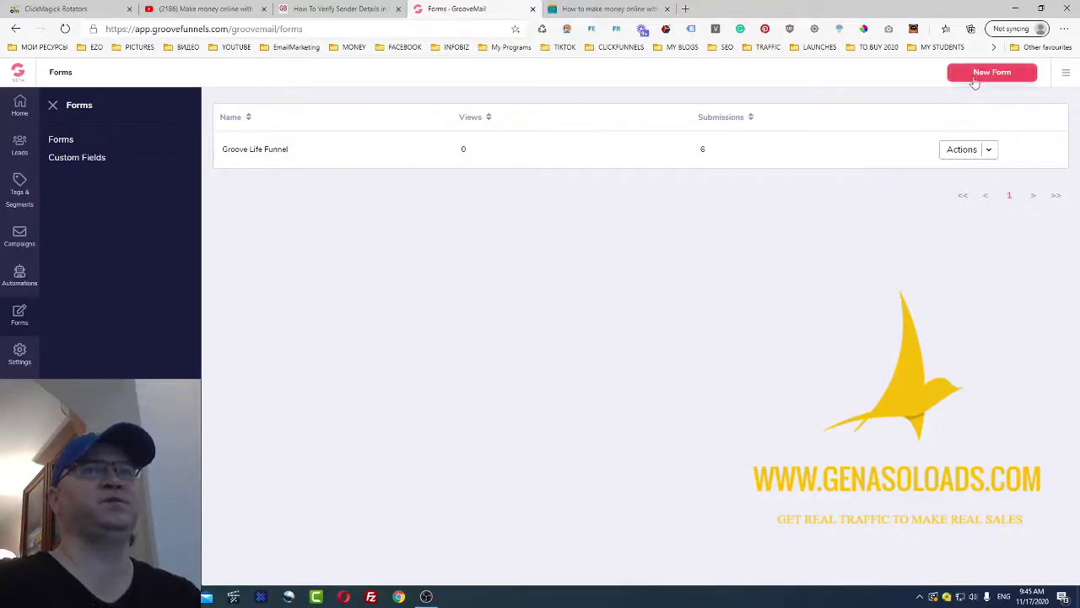
left_click(341, 8)
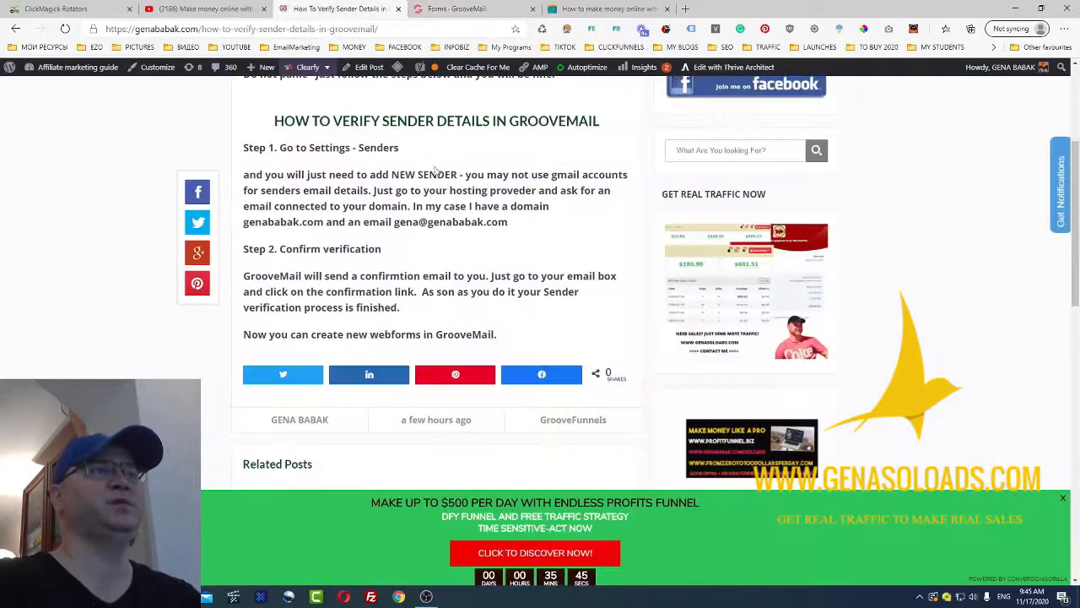
scroll(398, 275, "up", 2)
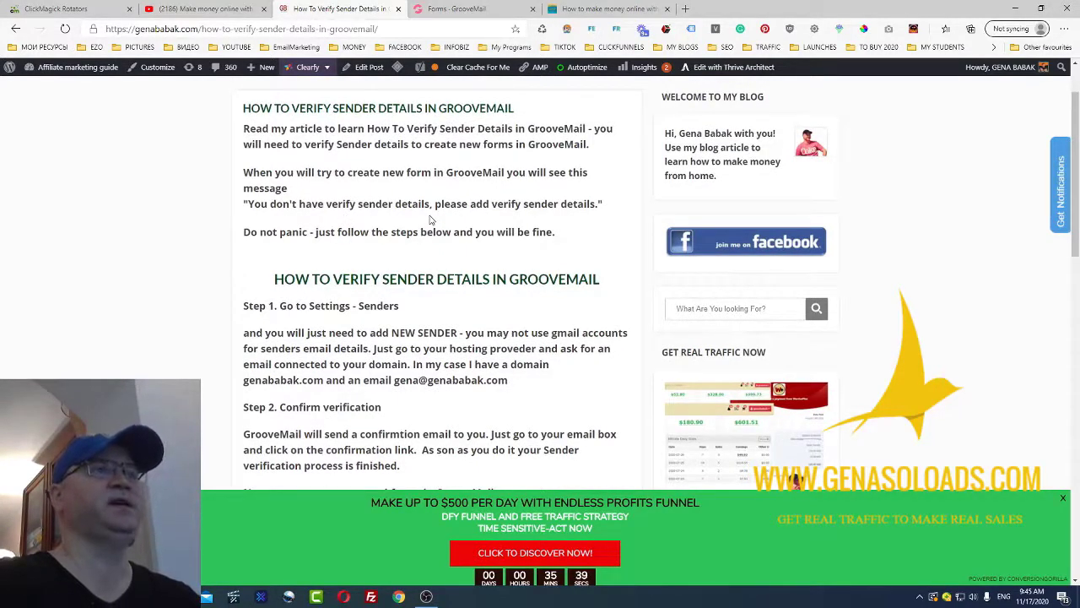
- Open GrooveMail Settings > Senders, where the GENABIZOP sender shows as verified
left_click(470, 9)
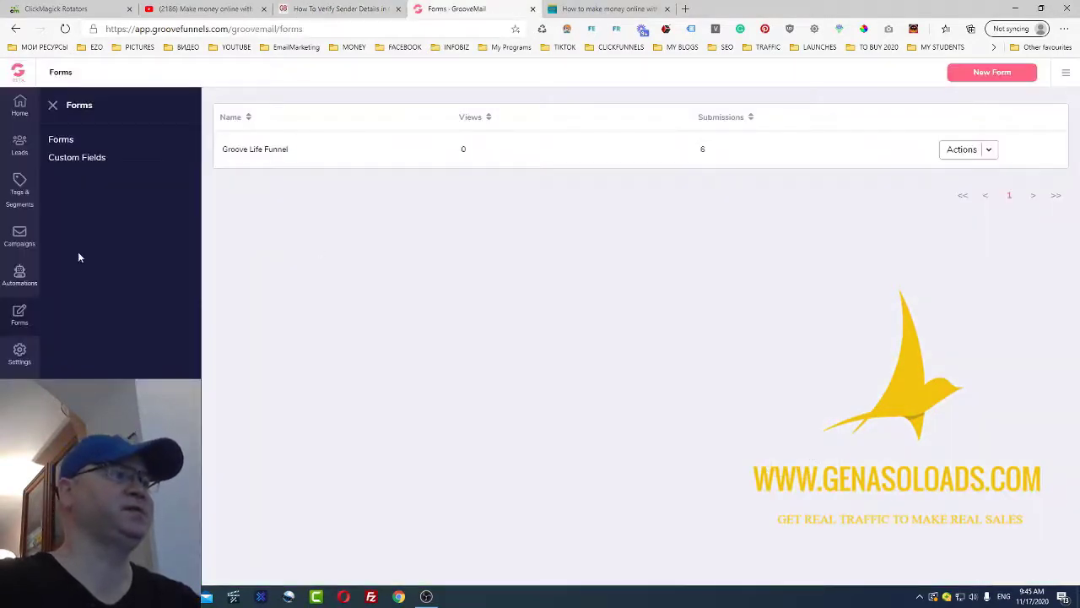
left_click(18, 354)
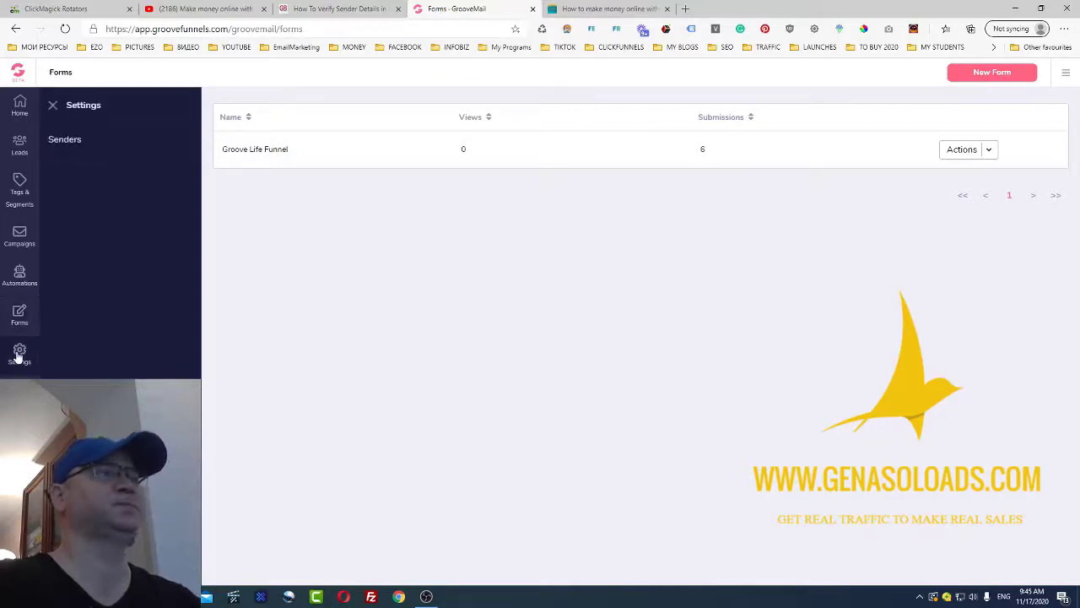
left_click(65, 142)
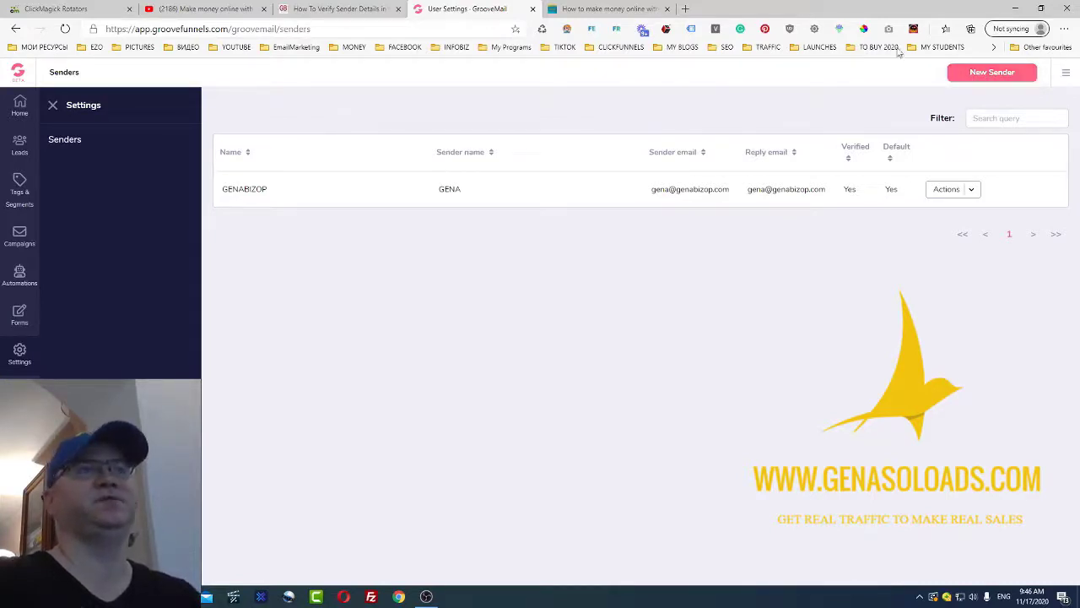
- Go to namecheap.com in a new tab and manage genababak.com's Stellar Plus hosting in cPanel
left_click(685, 8)
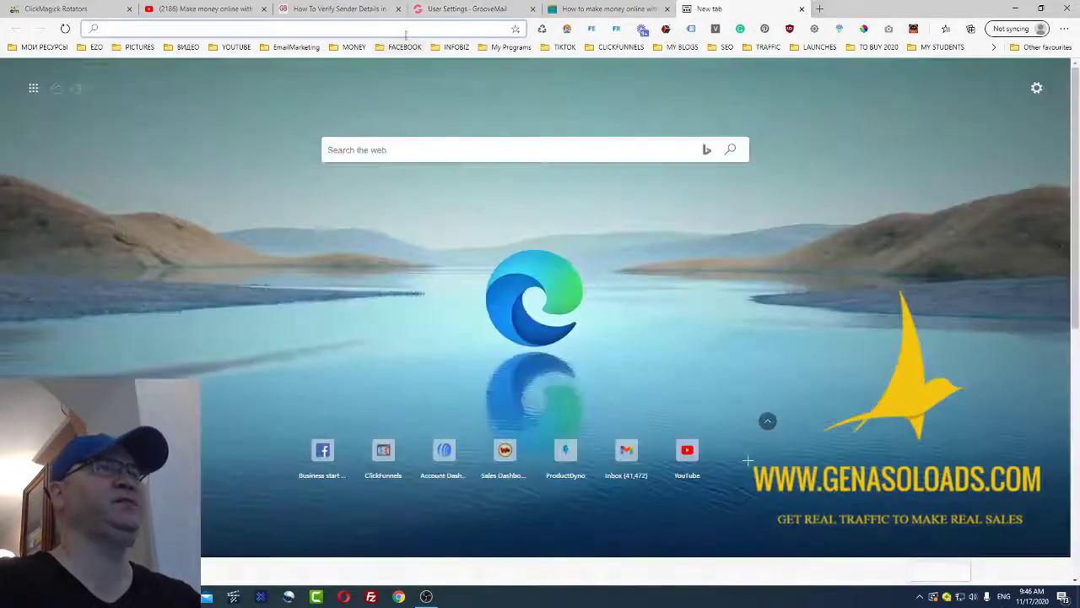
type("NAMEcheap.com")
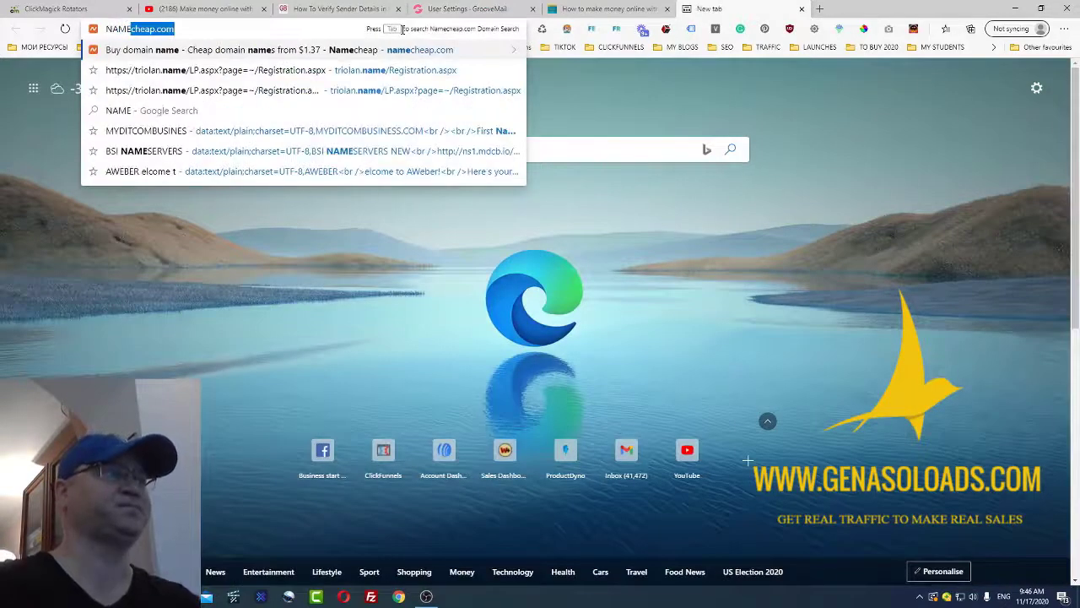
key("Return")
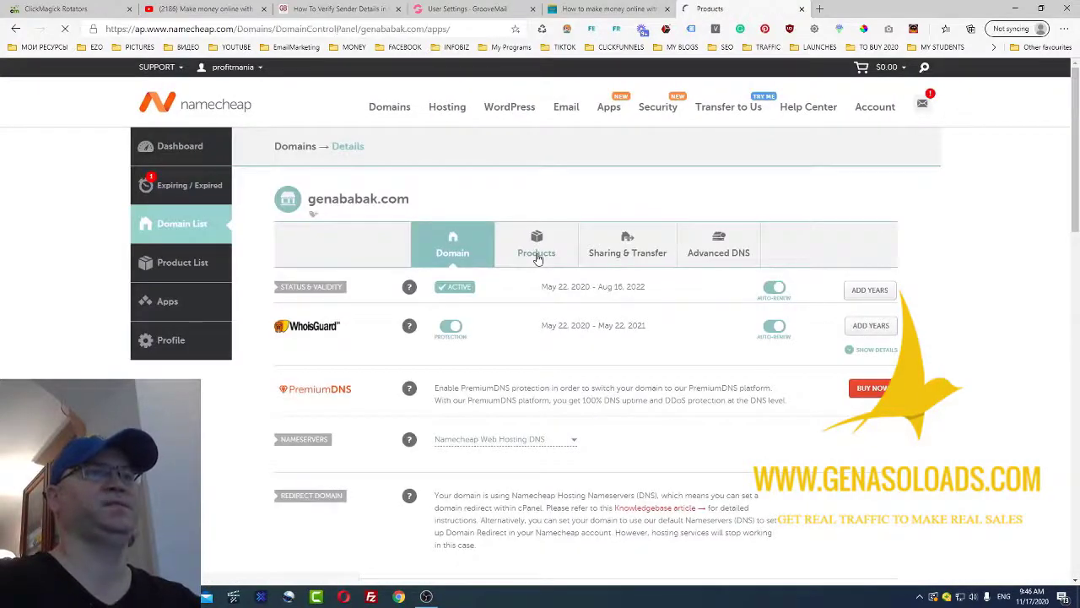
left_click(537, 255)
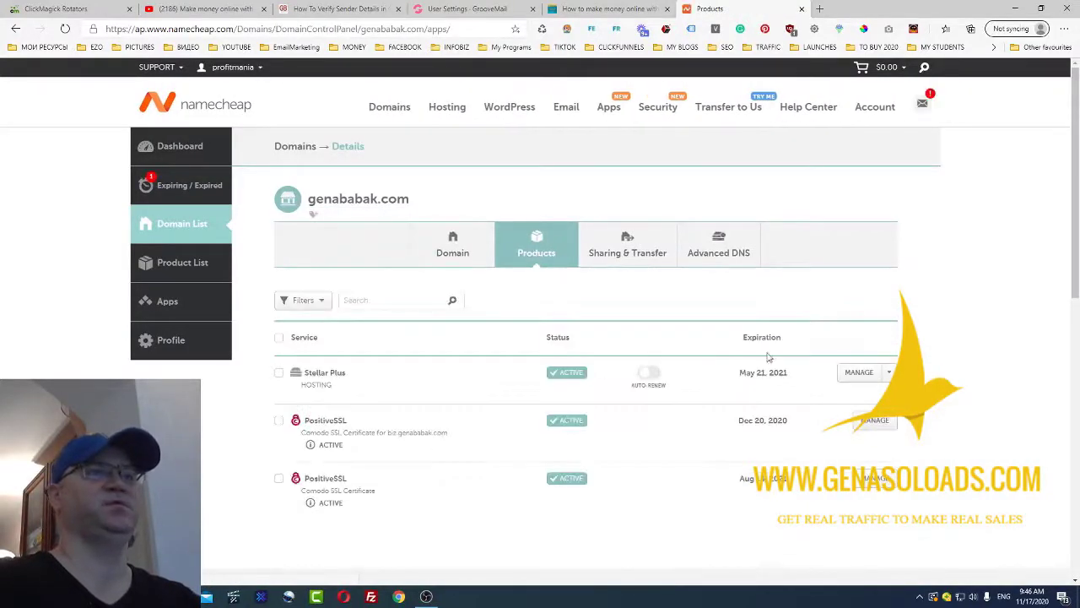
left_click(851, 376)
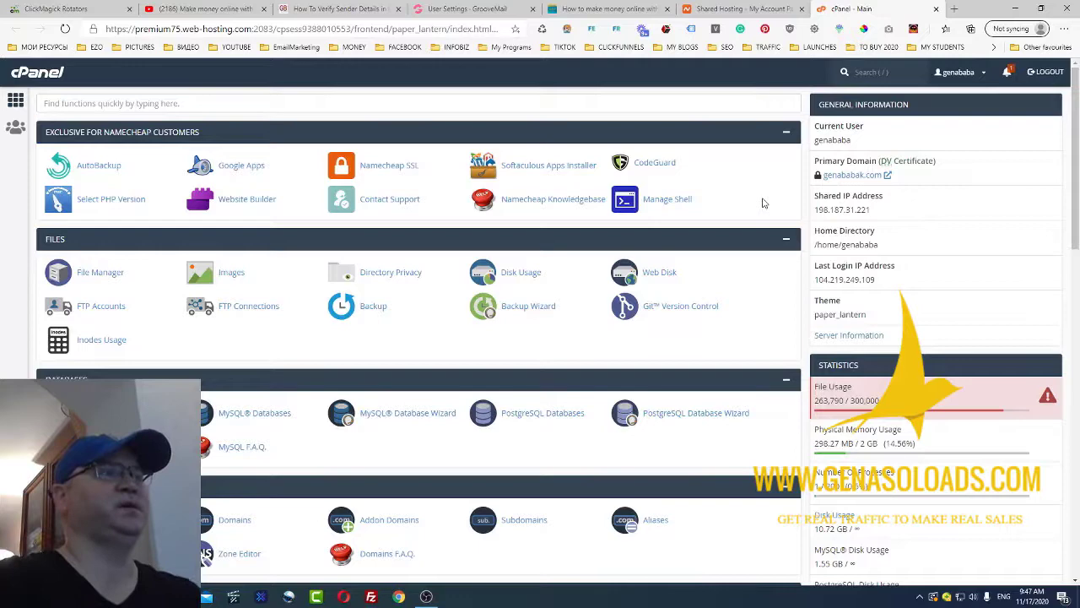
- Search cPanel for 'MAIL', open Email Accounts, and open one account's inbox in Horde webmail
scroll(762, 203, "down", 1)
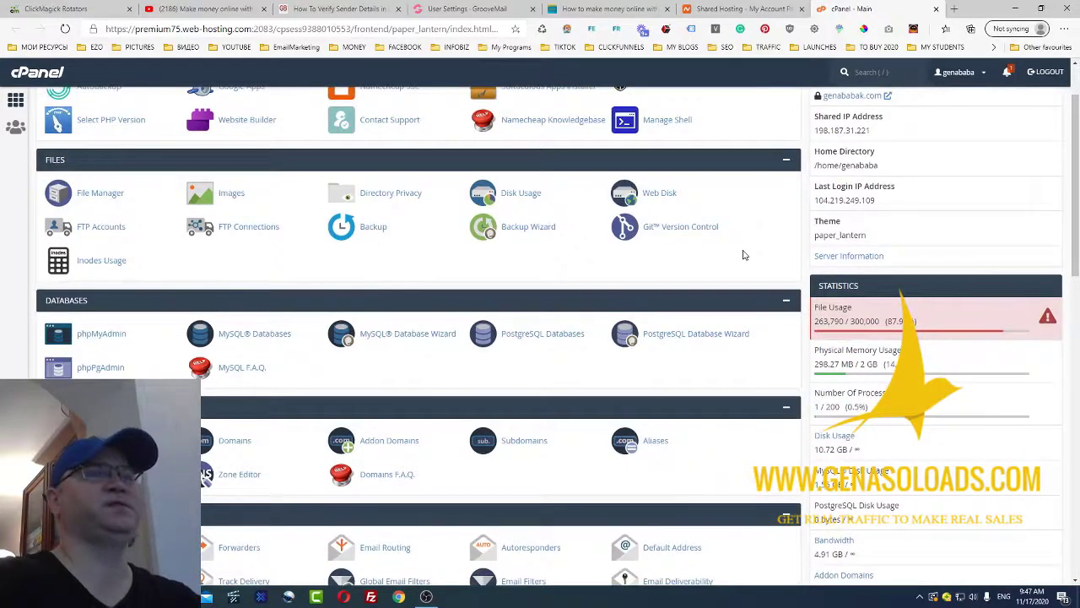
scroll(749, 251, "up", 1)
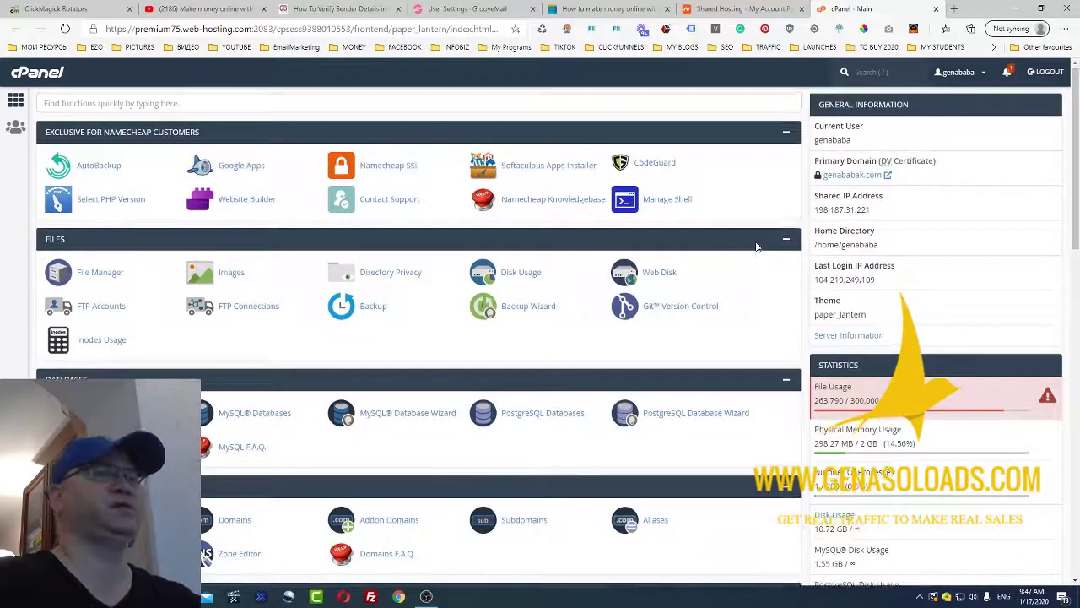
left_click(175, 105)
type("MAIL")
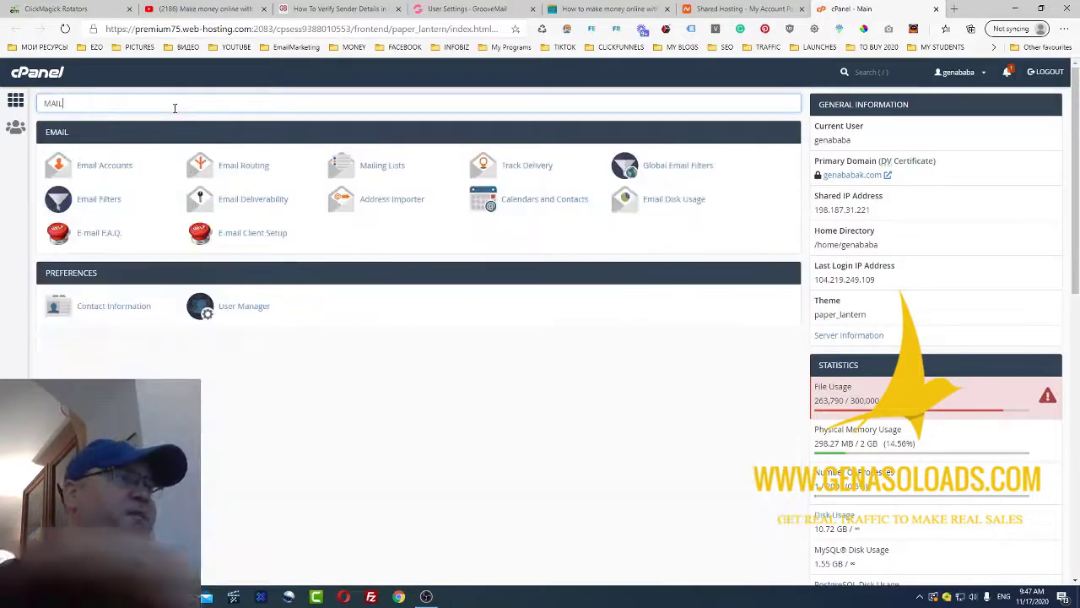
left_click(119, 166)
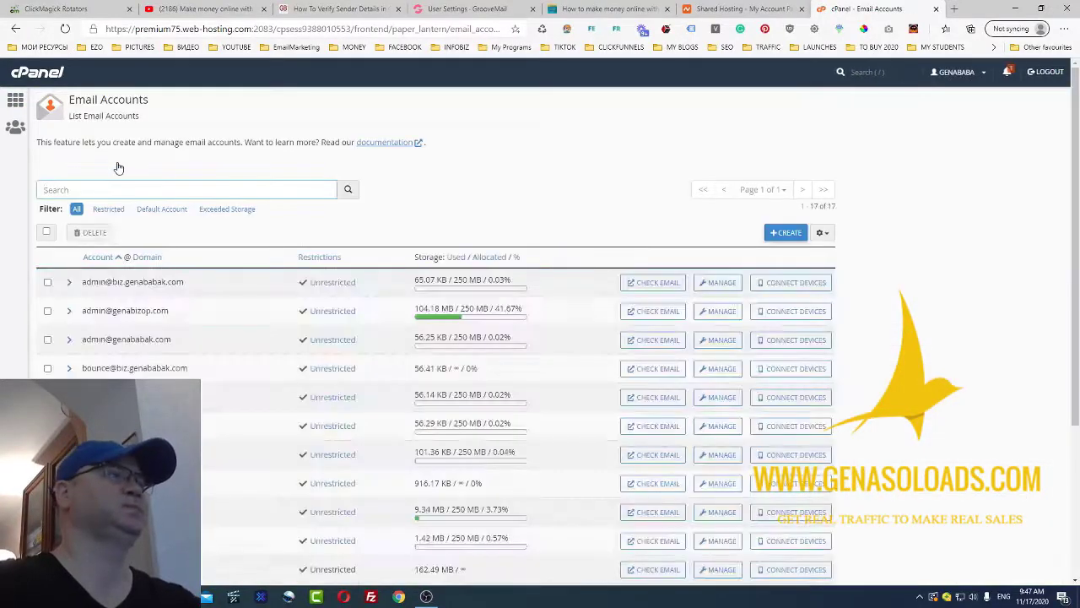
scroll(227, 230, "down", 2)
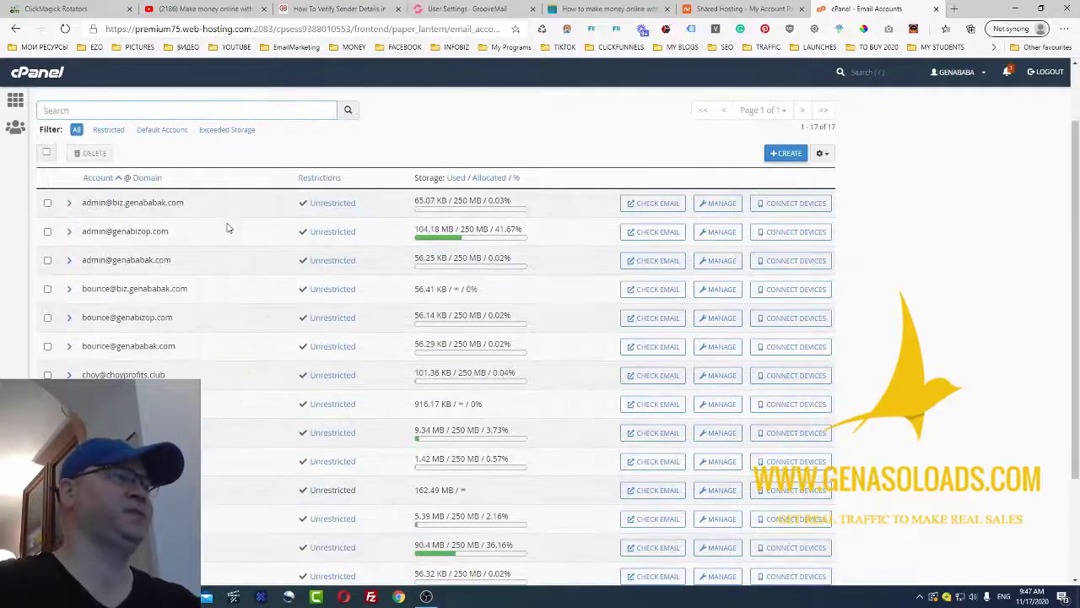
left_click(46, 110)
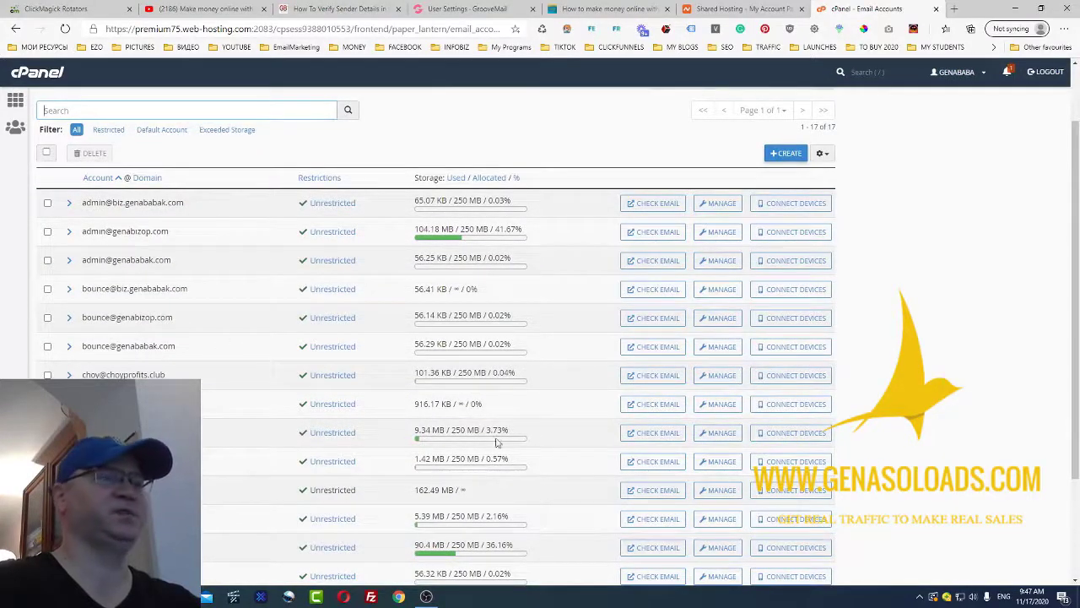
left_click(647, 433)
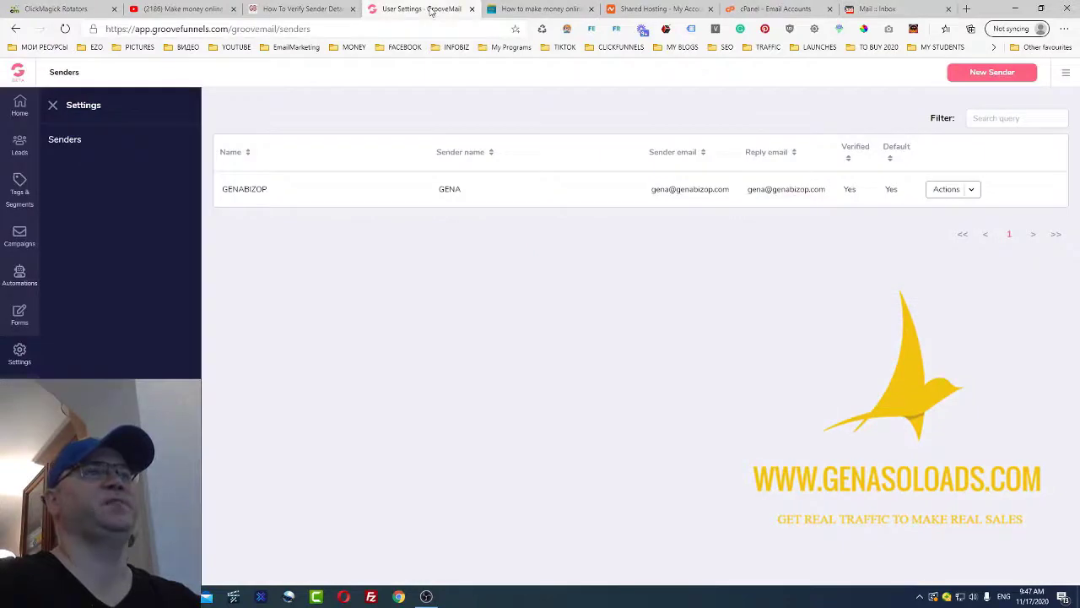
- Read the GrooveFunnels 'Email verification' message in Horde, then go back to GrooveMail Senders
left_click(422, 9)
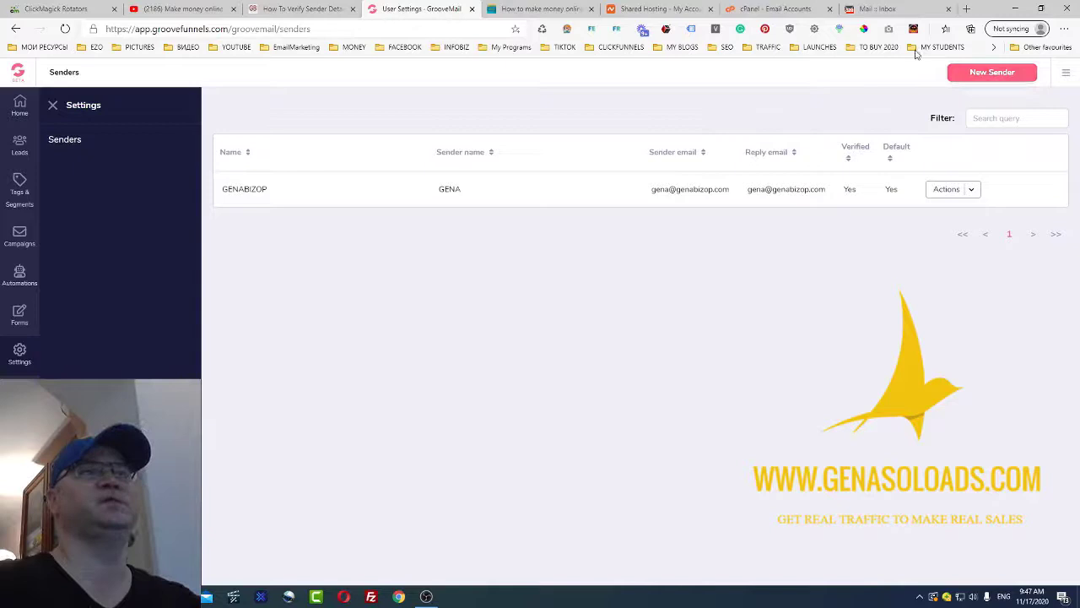
left_click(875, 8)
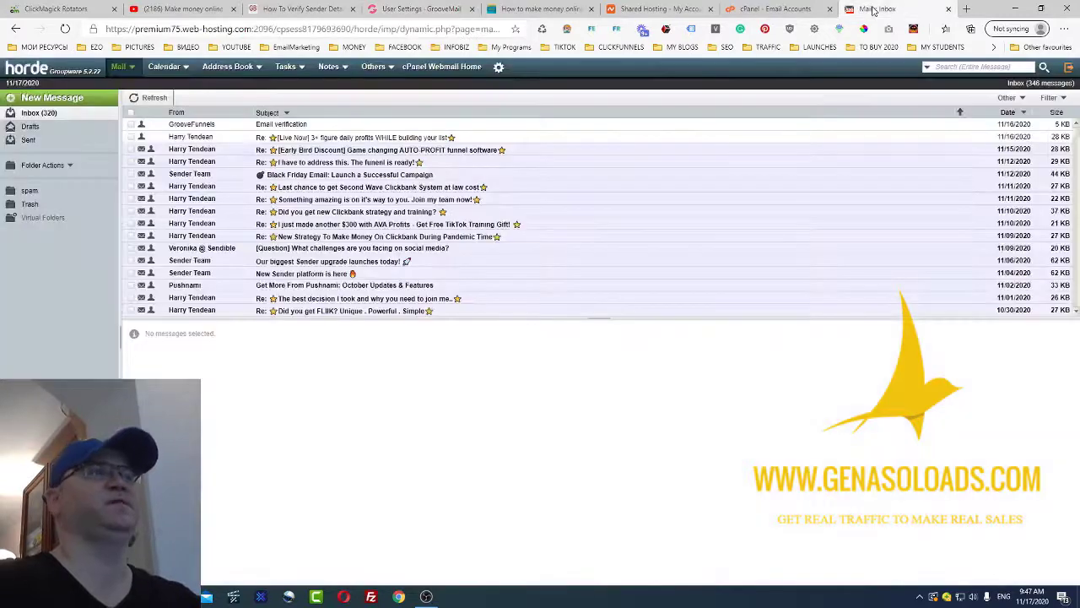
left_click(277, 125)
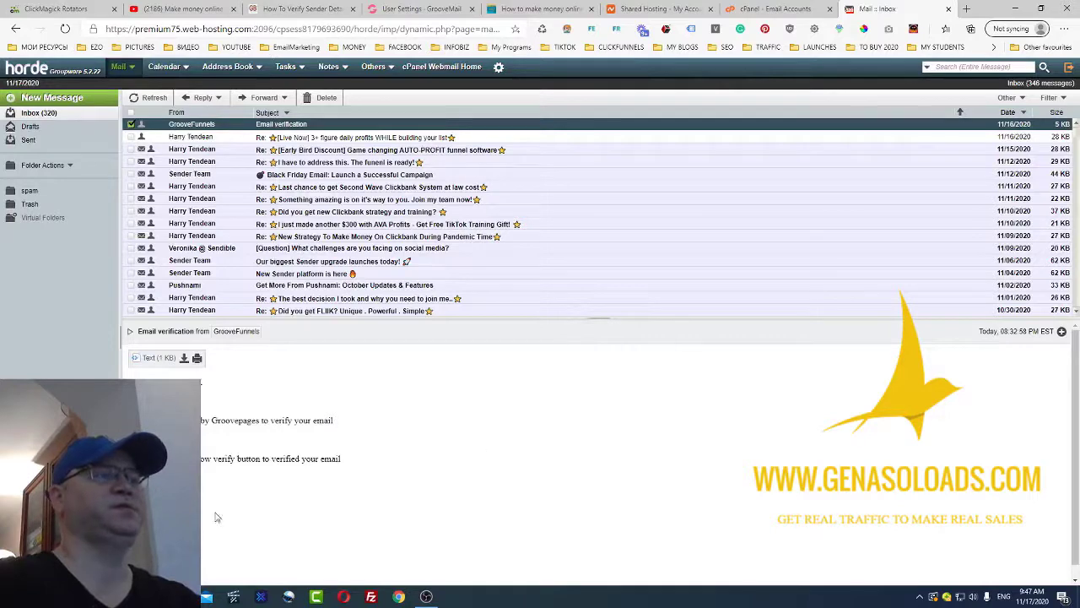
left_click(424, 12)
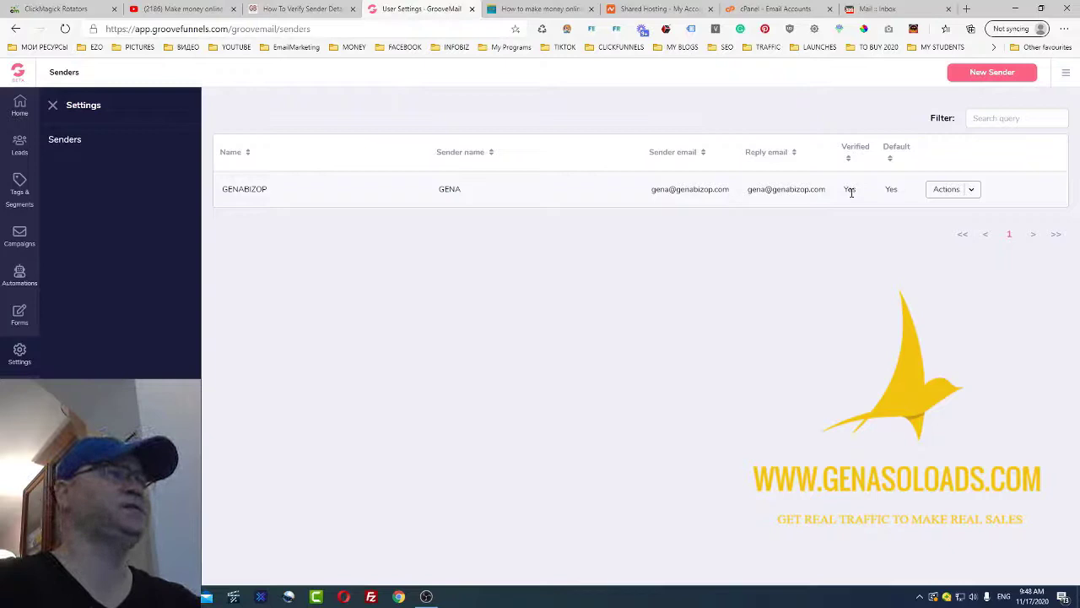
- Open the GrooveMail Forms list, then open and close the Create new form dialog unsaved
left_click(20, 314)
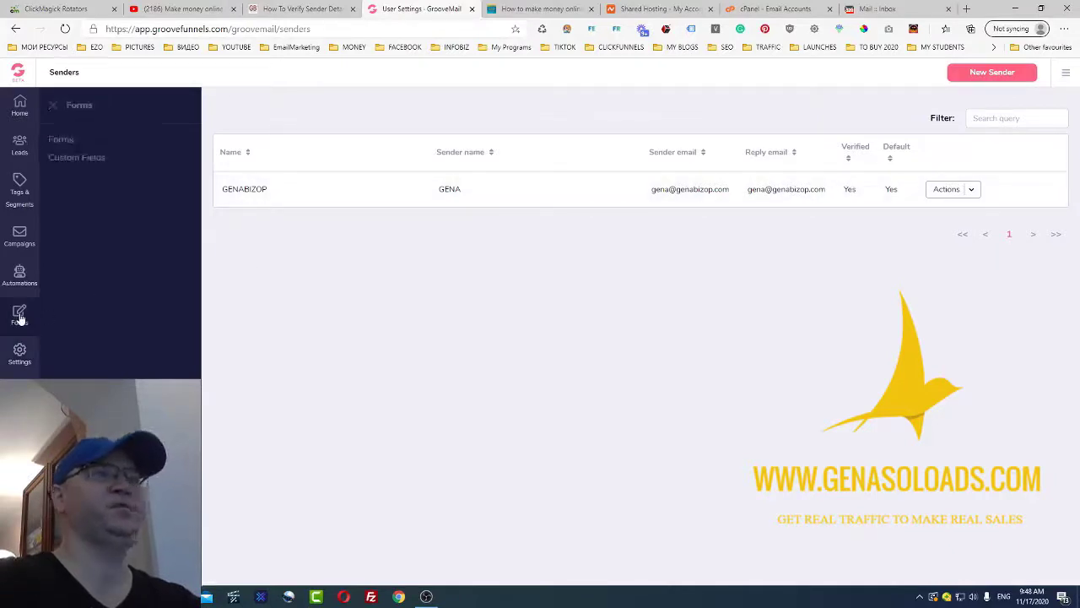
left_click(57, 142)
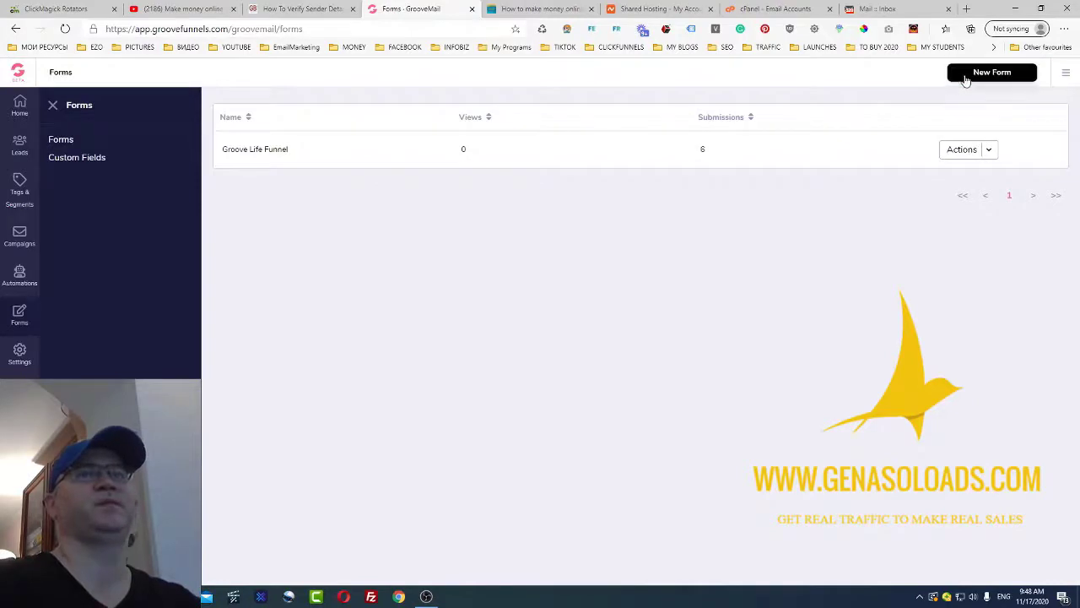
left_click(972, 72)
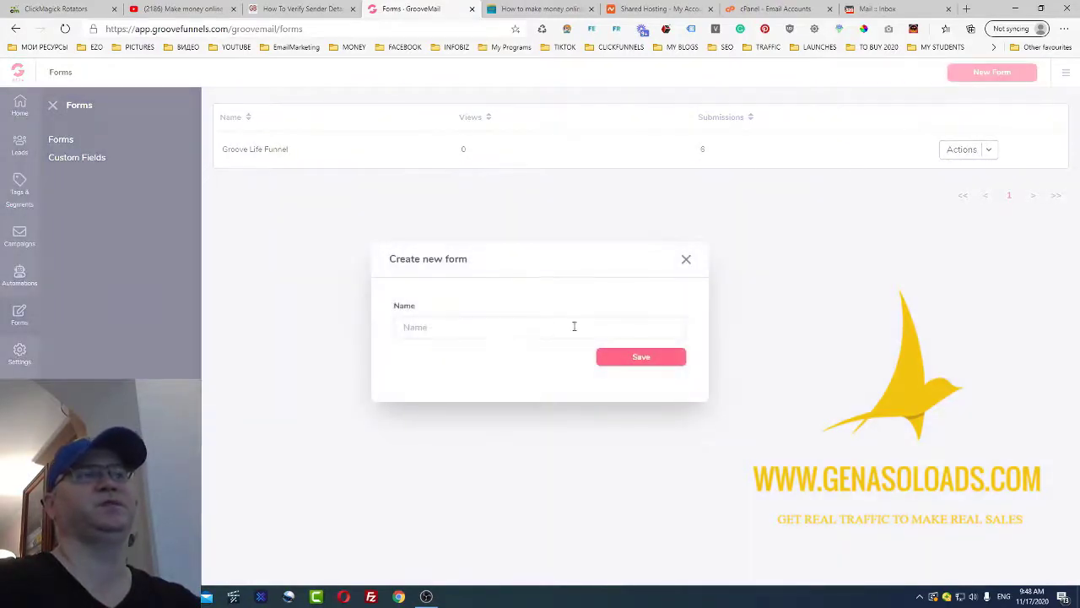
left_click(687, 261)
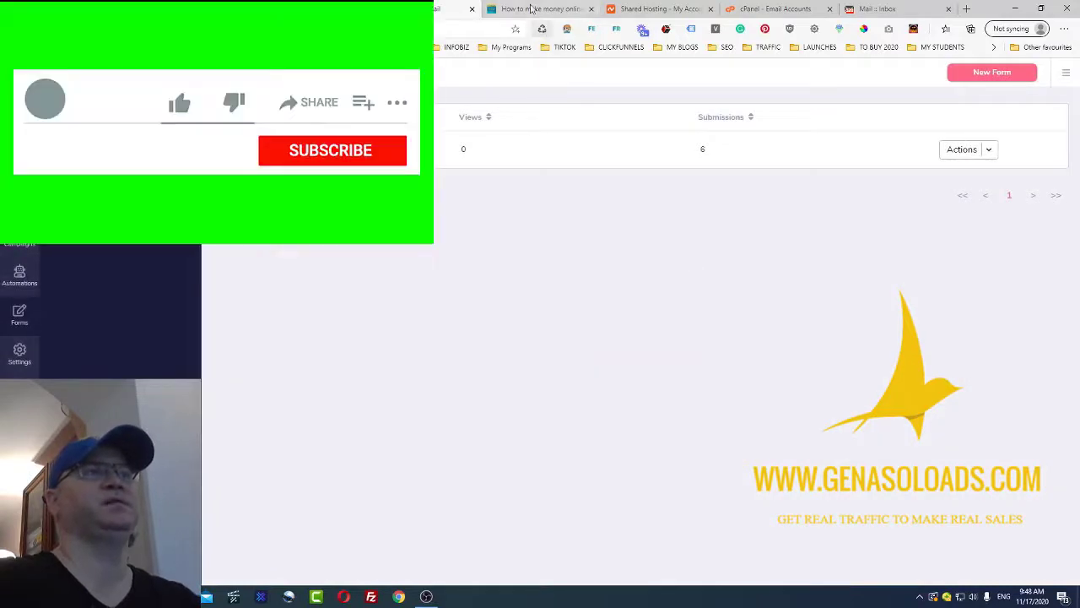
- Switch to the 'How to make money online' blog post tab
left_click(532, 9)
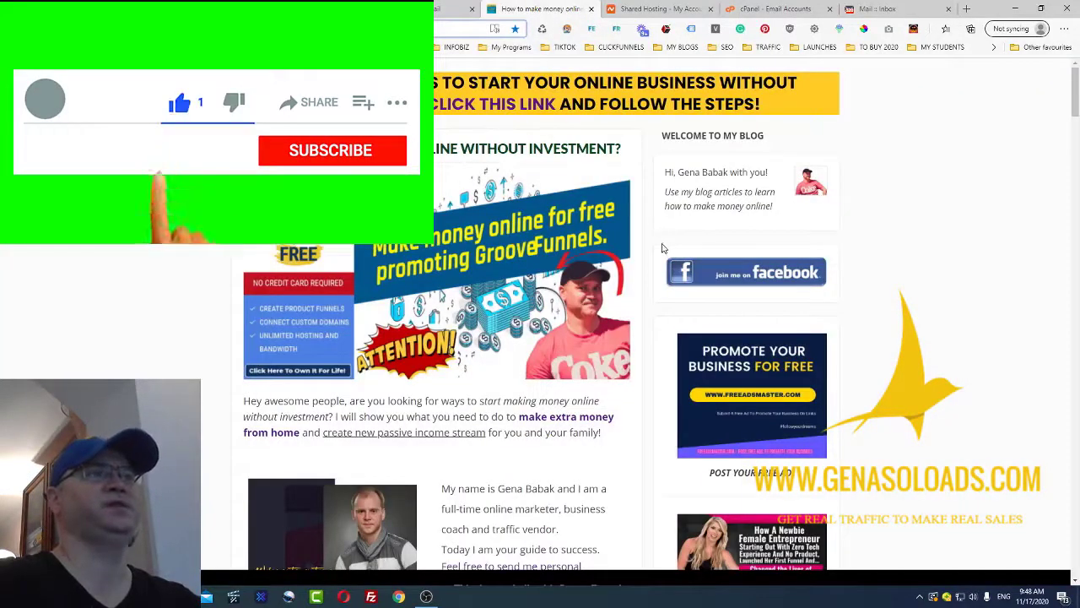